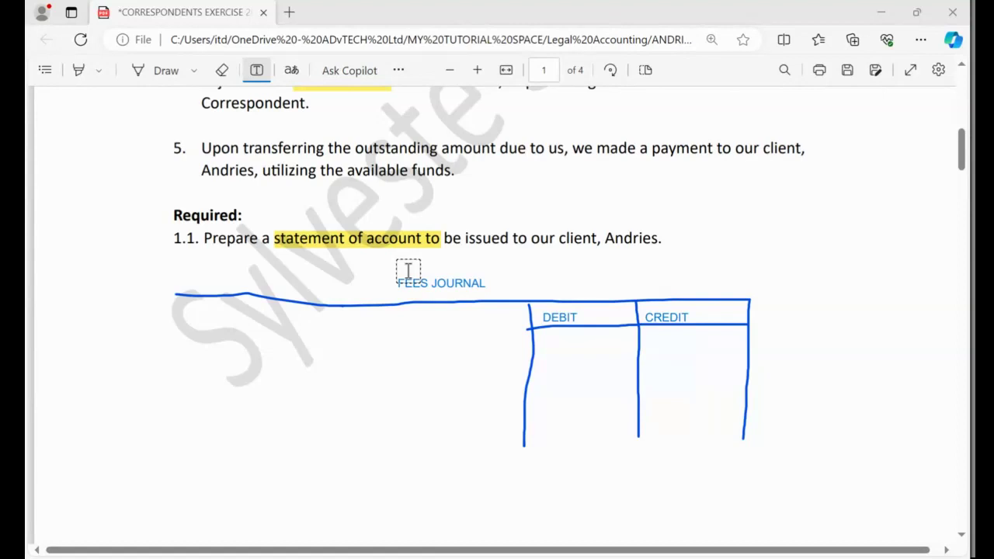
Add a "Corresondent Business" text annotation in the first details row of the Fees Journal and shift it slightly inward
scroll(408, 270, up, 5)
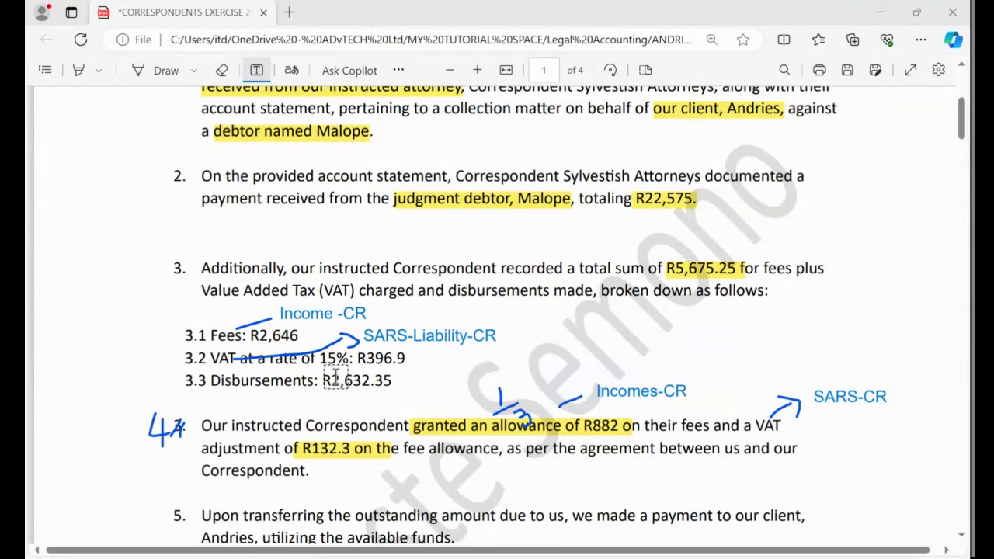
scroll(181, 355, down, 5)
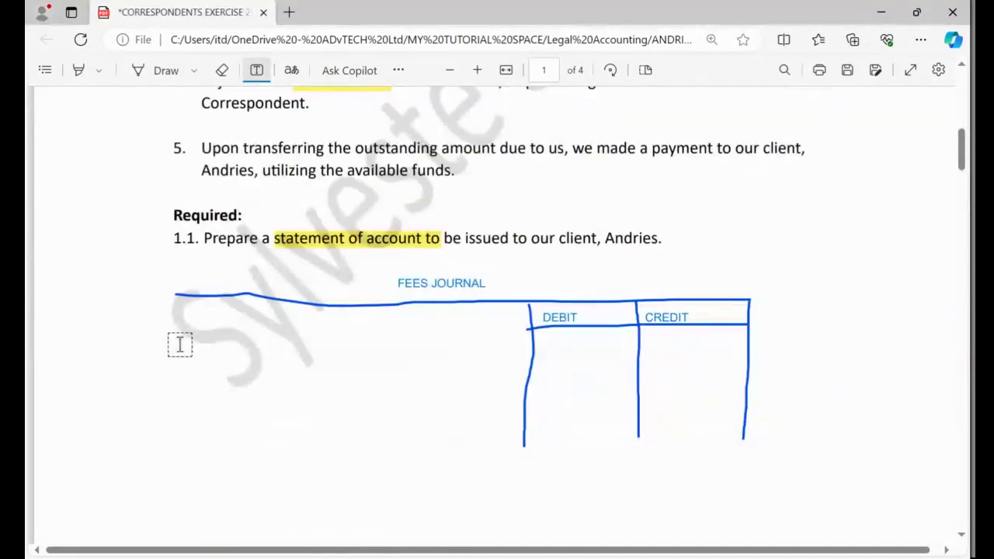
click(180, 345)
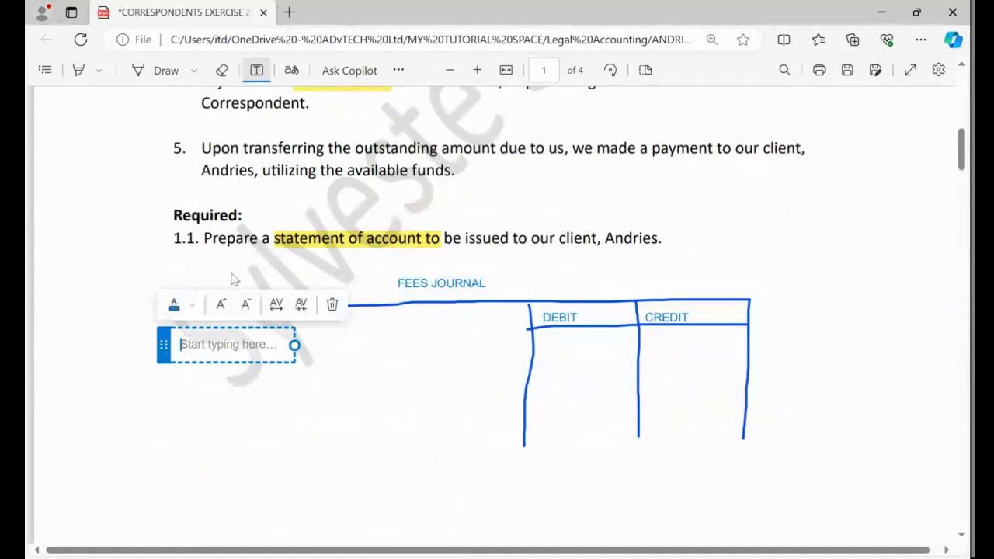
text(E)
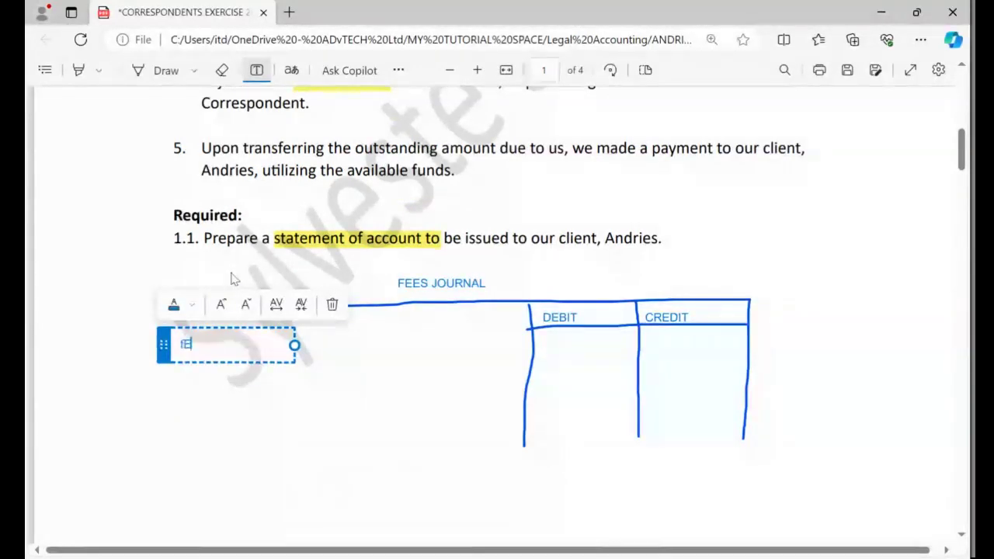
key(BackSpace)
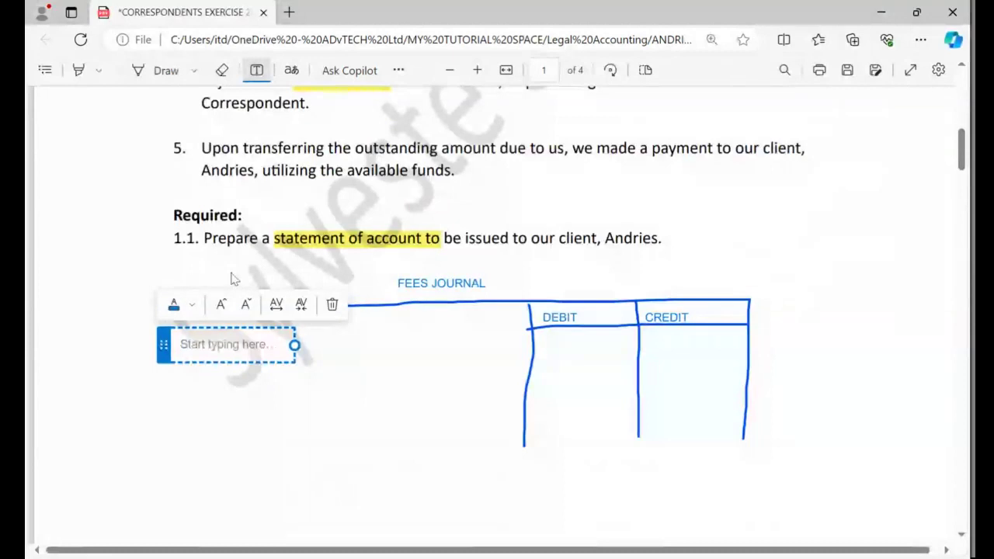
text(cO)
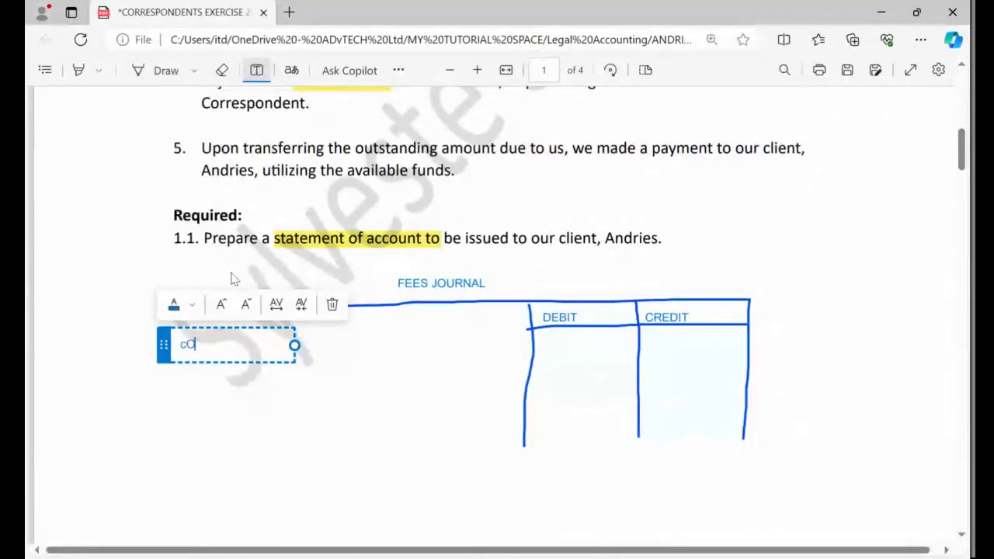
key(BackSpace)
key(BackSpace)
text(C)
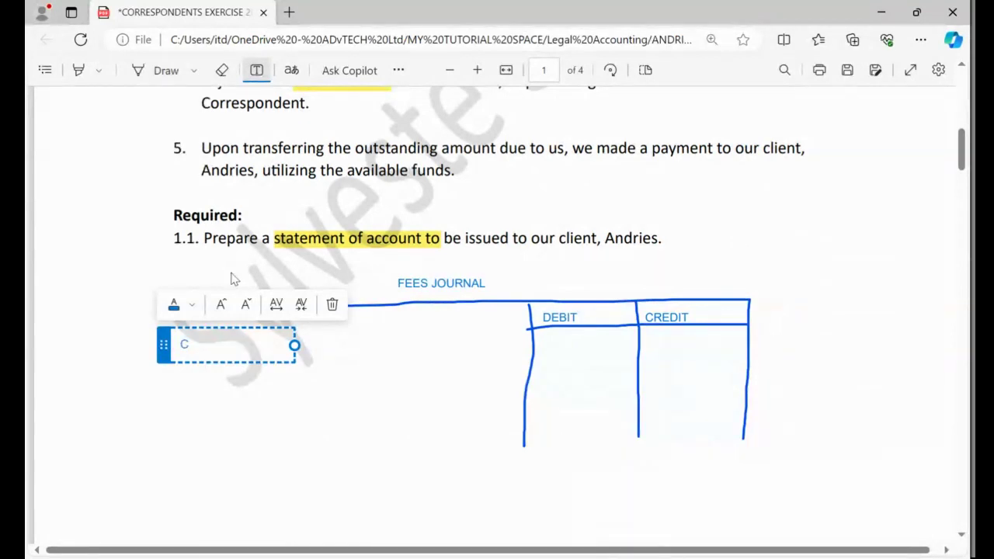
text(orresondent Bus)
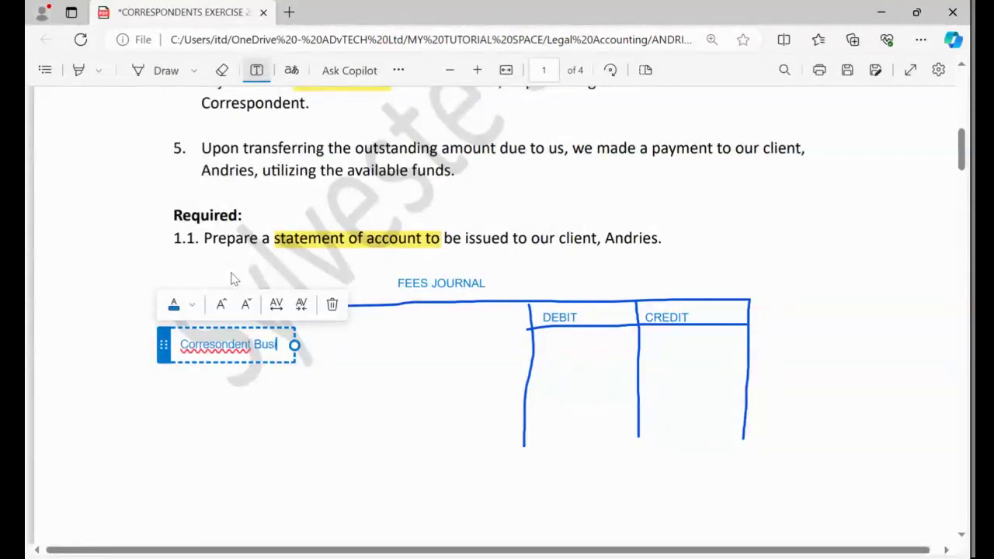
text(iness)
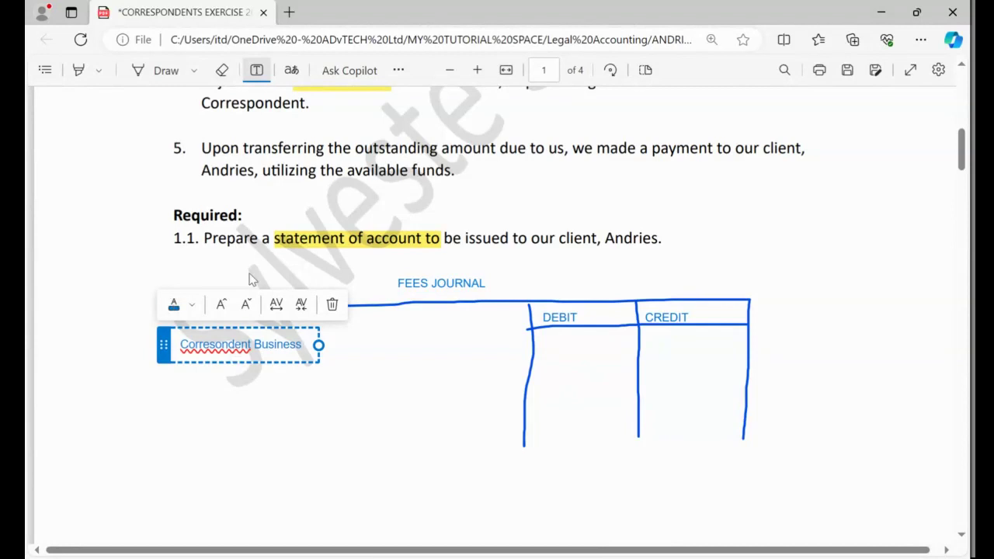
drag(290, 362, 367, 370)
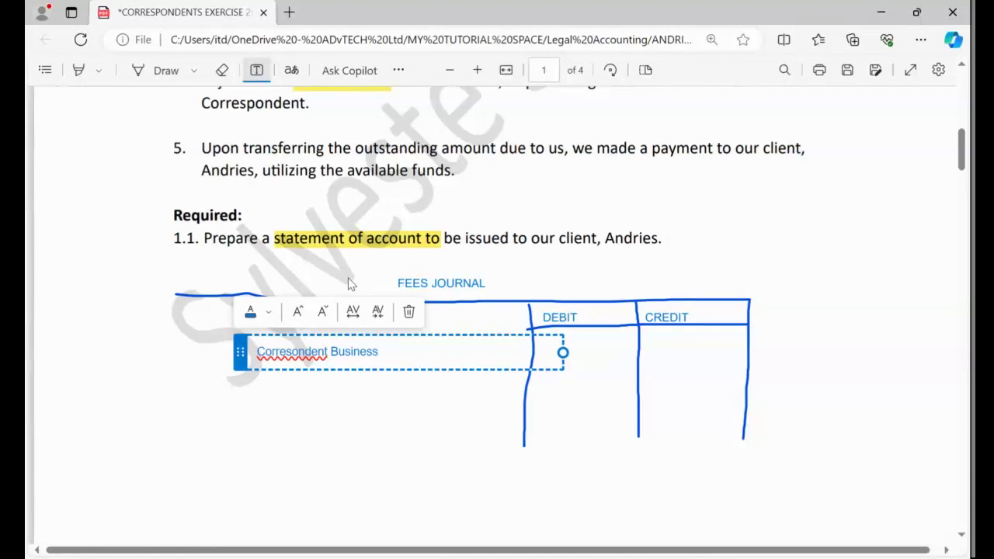
Enter 3 042 90 in the Debit column of the correspondent business row, within the same text annotation
scroll(349, 284, up, 3)
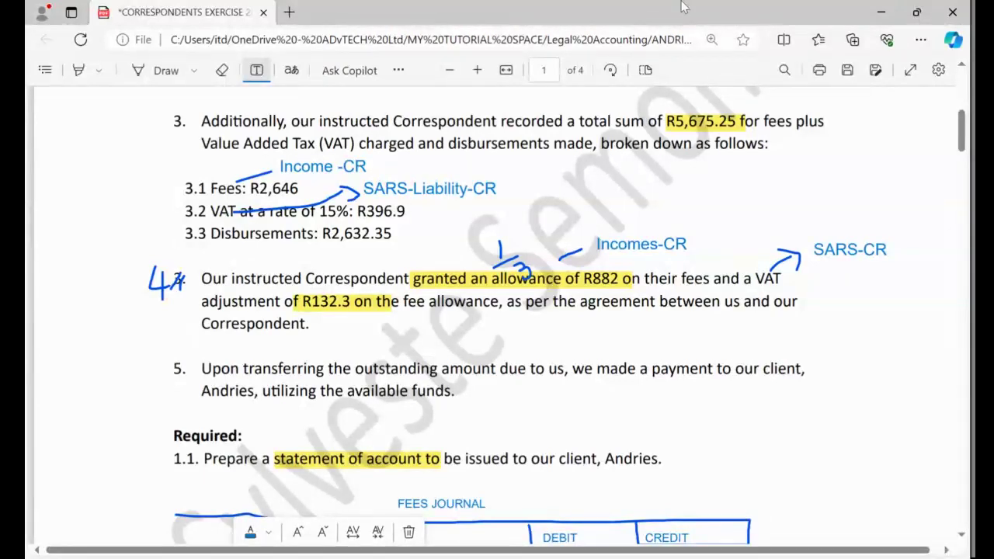
scroll(689, 375, down, 3)
text(3 )
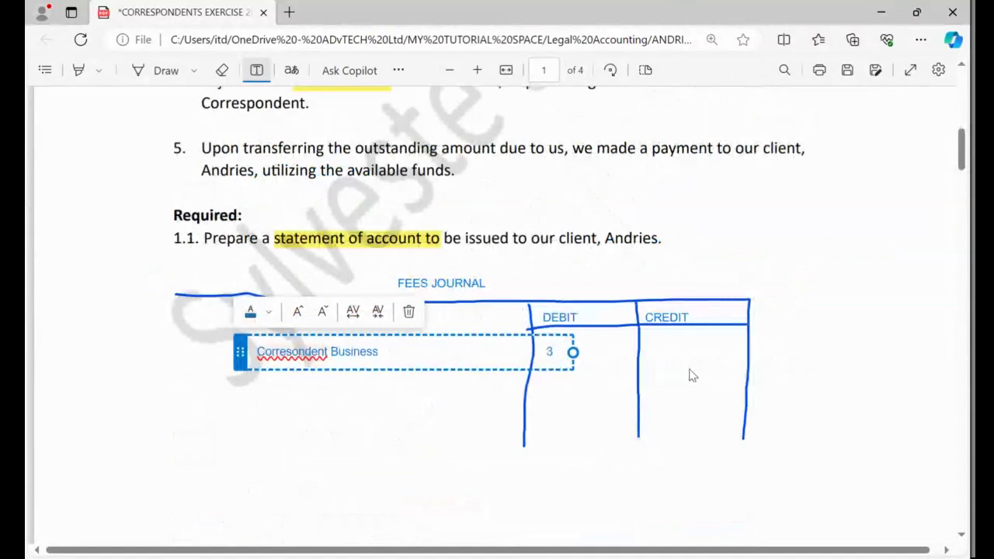
text(042)
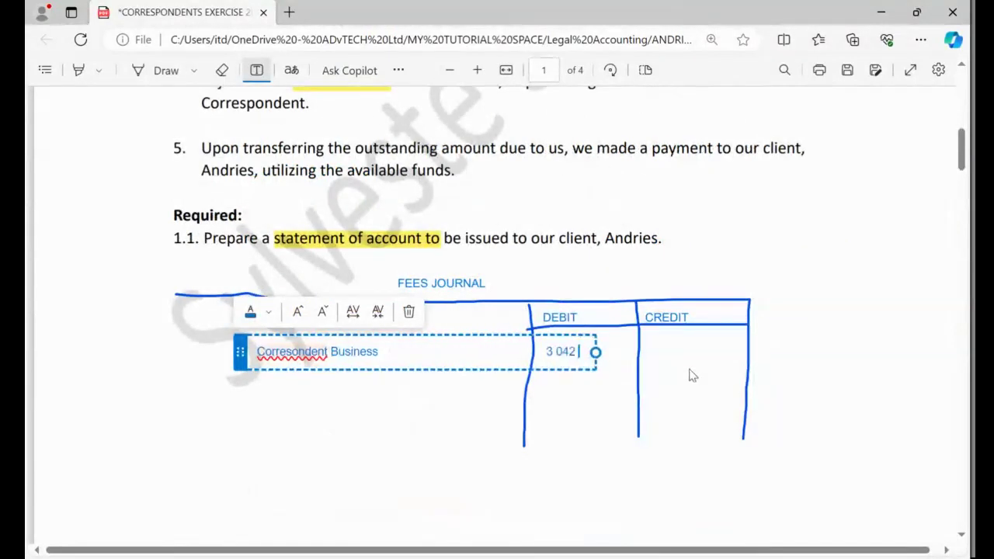
text( 90)
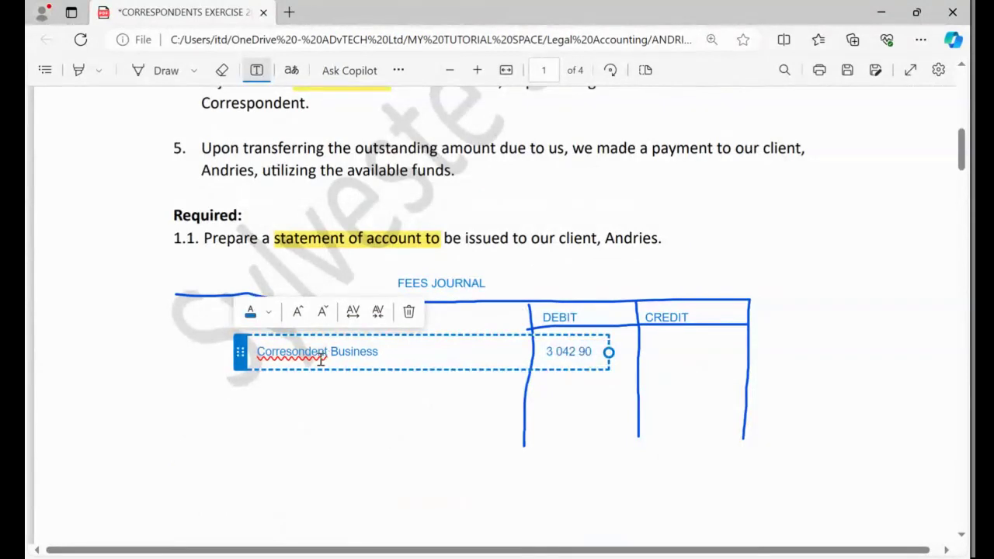
Change the journal entry's text colour to red and finish editing the annotation
click(269, 313)
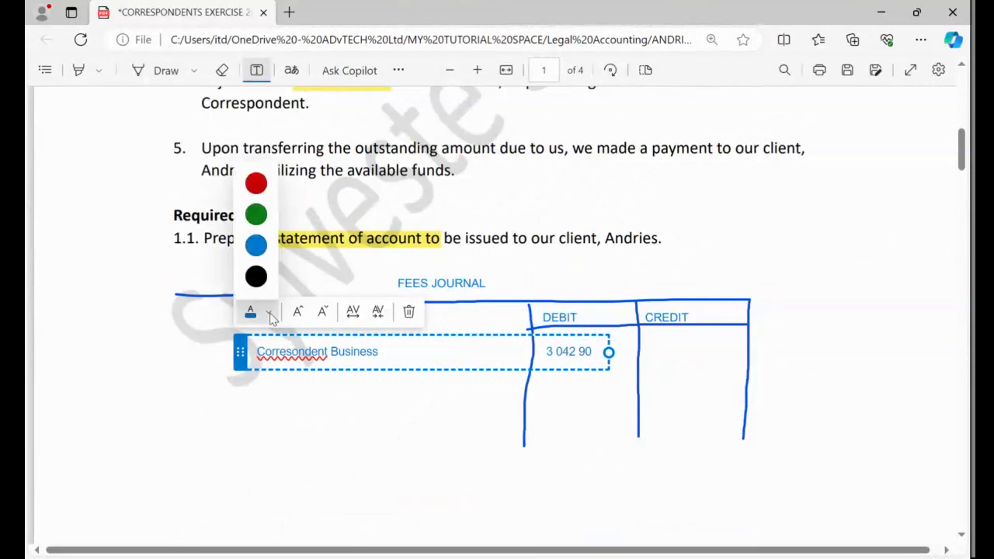
click(256, 185)
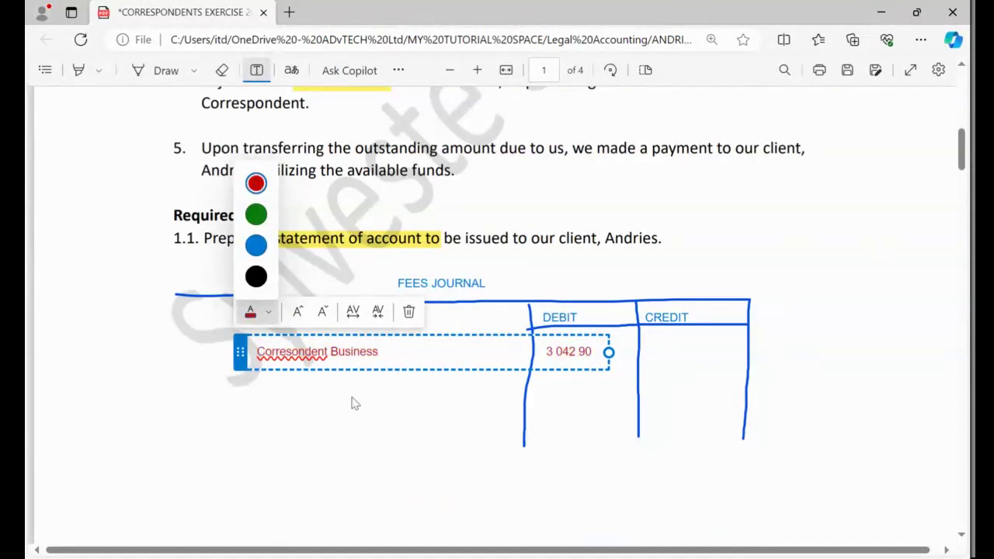
key(Escape)
key(Escape)
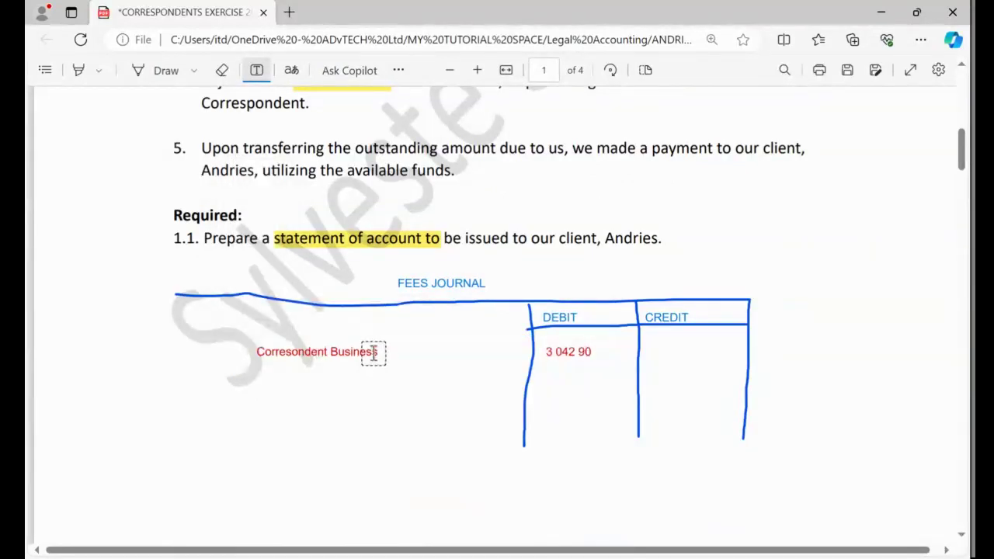
Add an indented "Fee Income" line beneath the correspondent business row, with 2 646 in the Credit column
click(374, 352)
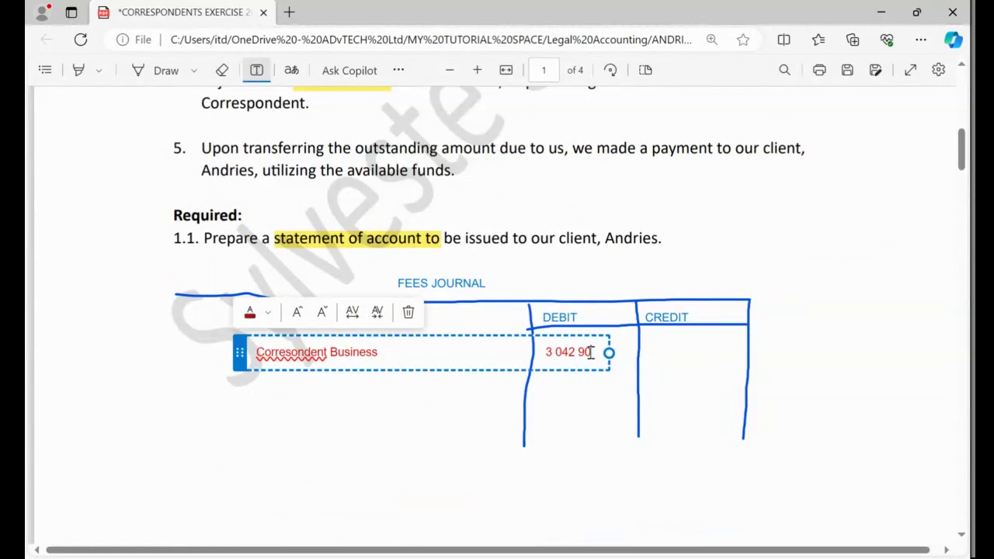
key(Return)
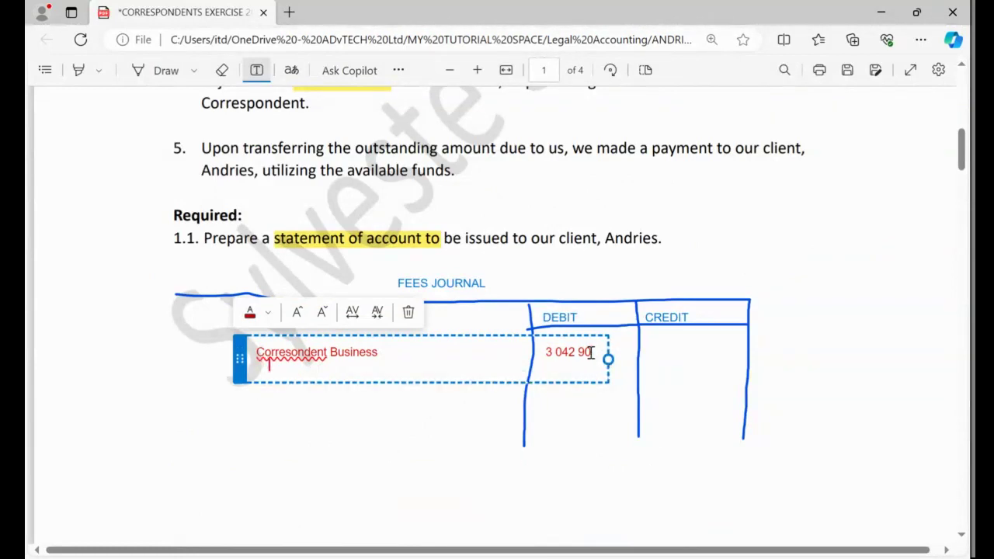
text(Fee)
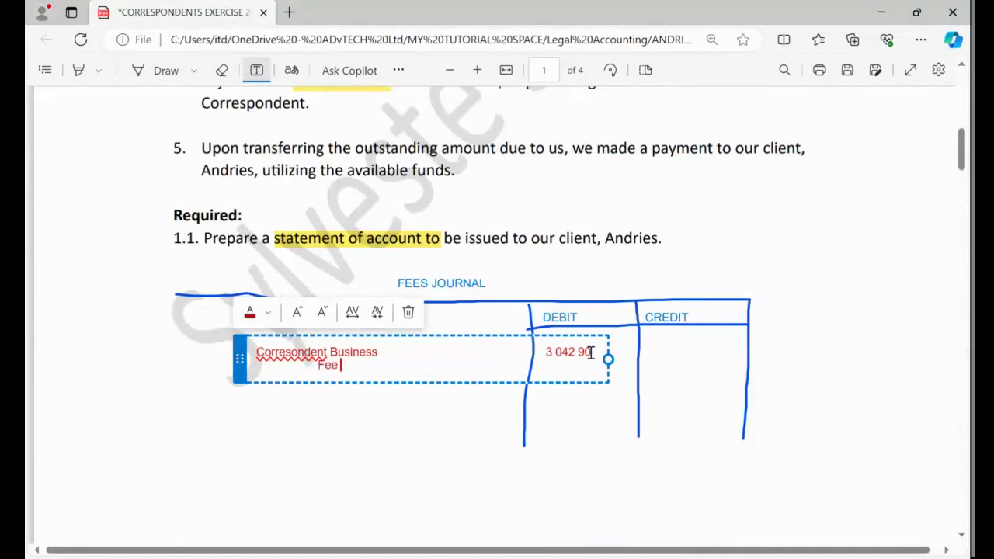
text( Income)
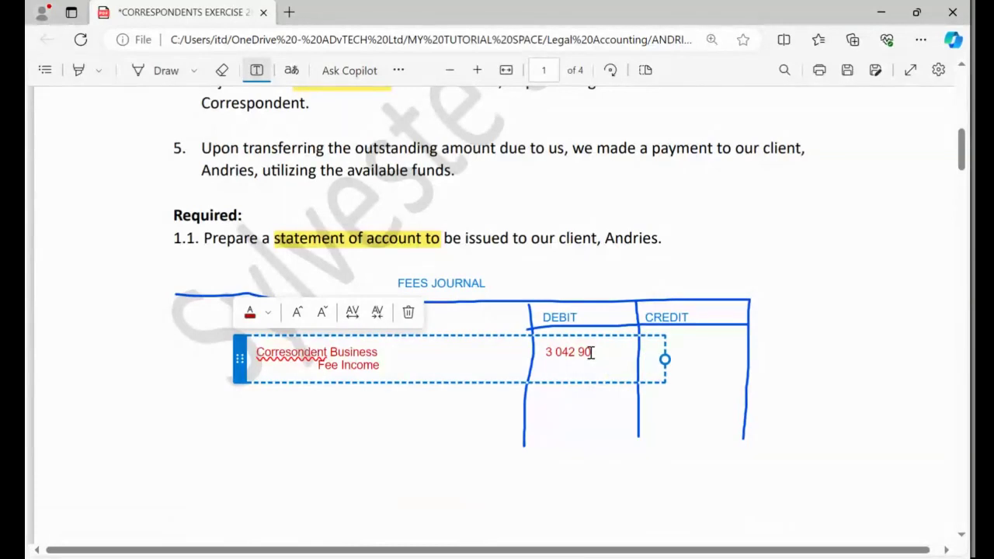
text(2)
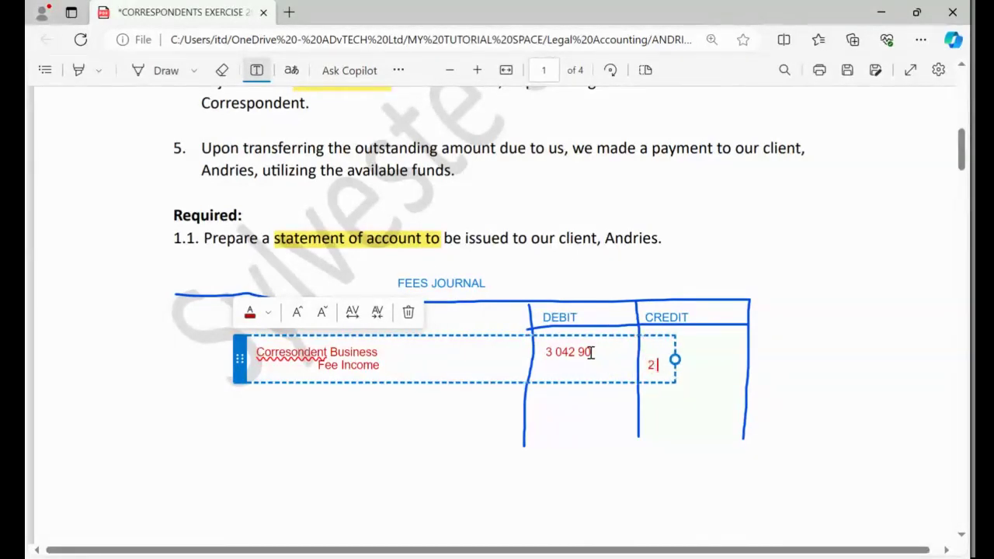
text( 646)
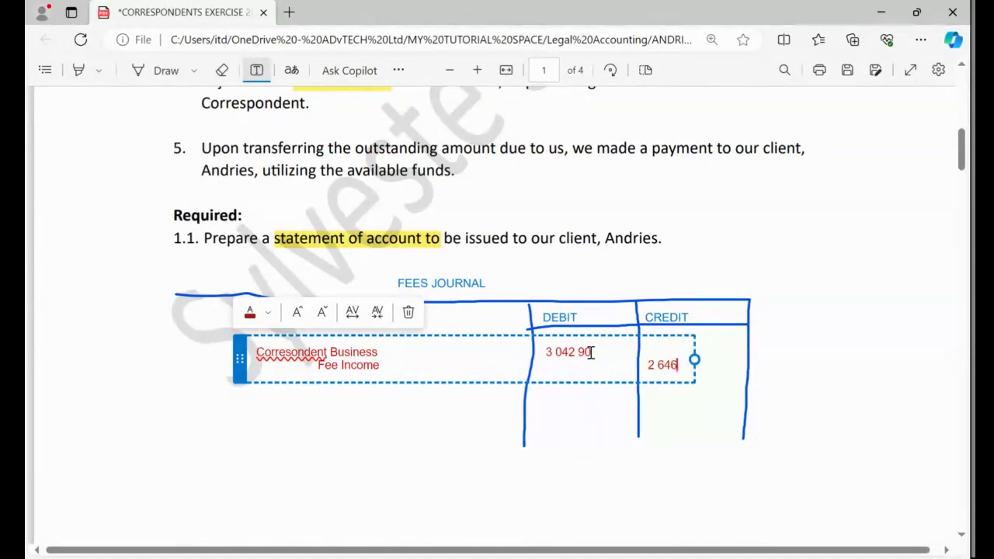
Add a "VAT Output" line beneath Fee Income with 396.90 in the Credit column, aligned under the fee amount
key(Return)
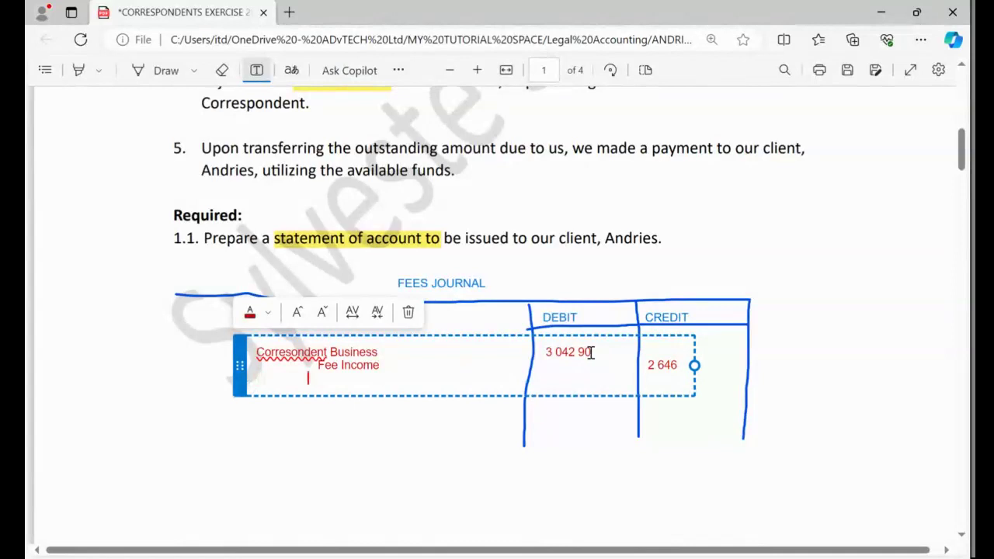
text(VAT Output)
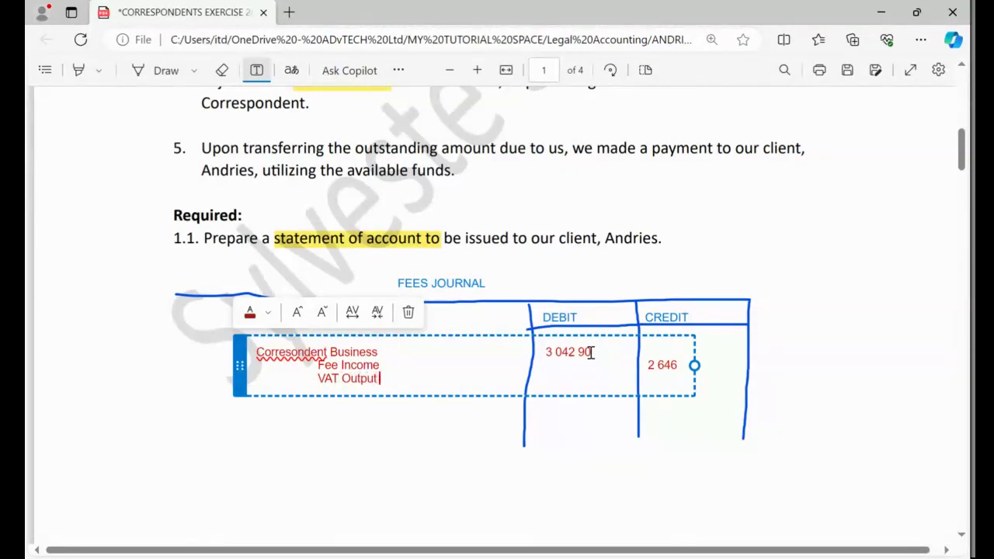
key(Tab)
key(Tab)
key(Tab)
text(396.90)
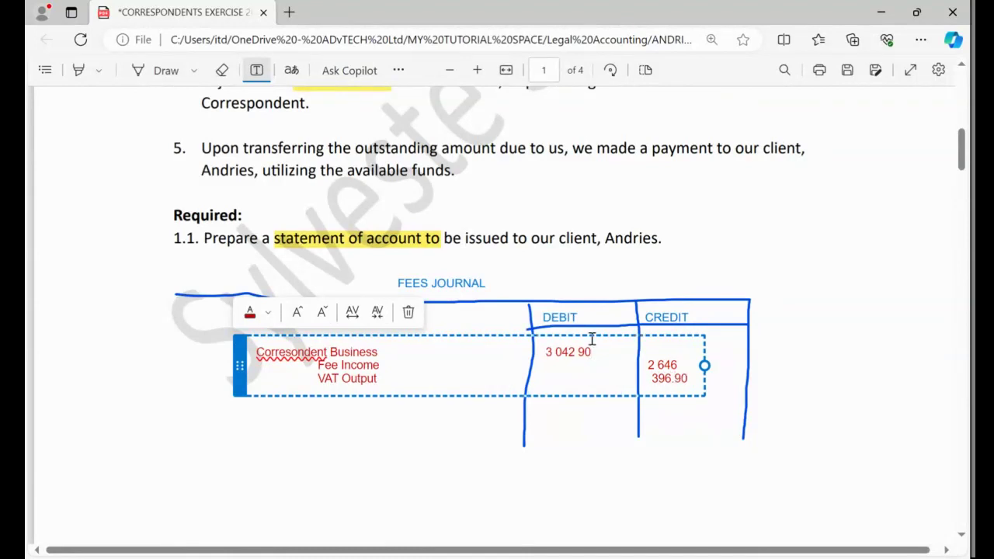
click(651, 378)
key(BackSpace)
key(BackSpace)
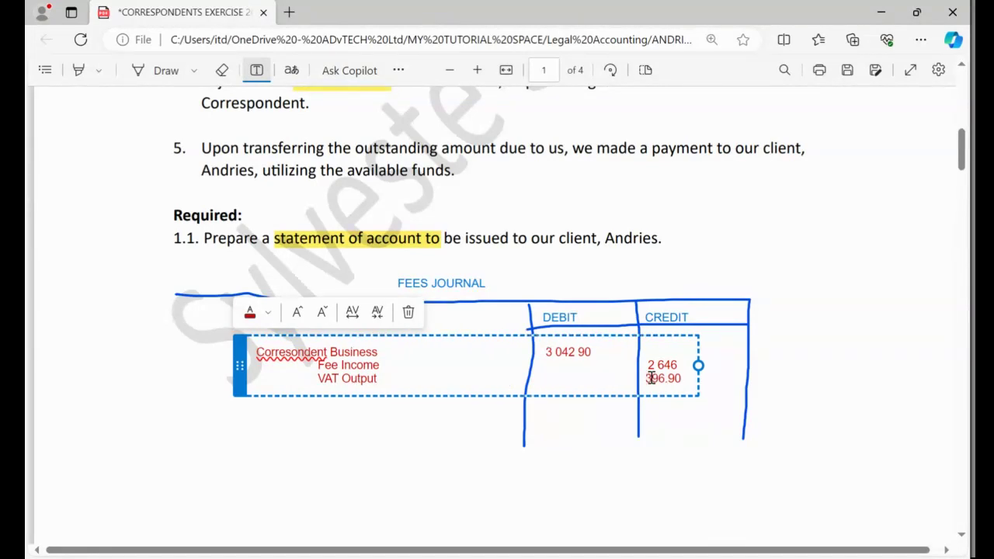
click(655, 414)
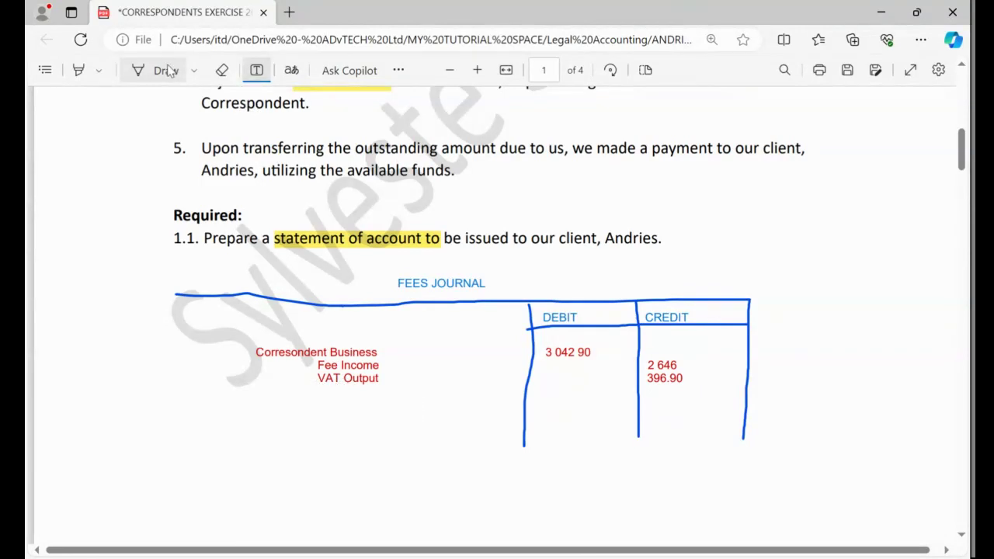
Draw a horizontal line beneath the VAT Output row across the details, Debit and Credit columns
click(166, 71)
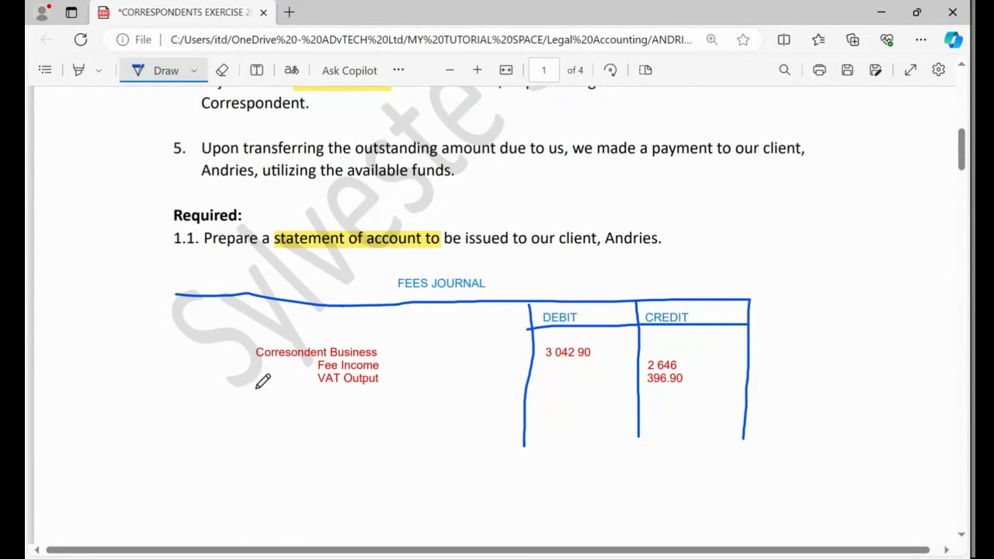
drag(237, 392, 747, 399)
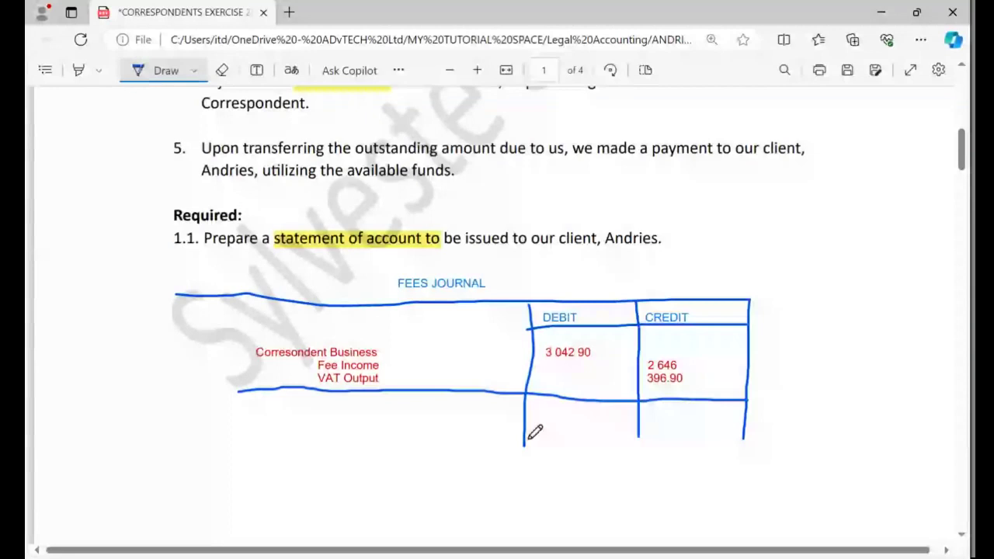
Add a text annotation reading "Correspondent Business" beneath the line that closes the first Fees Journal entry
scroll(483, 296, up, 3)
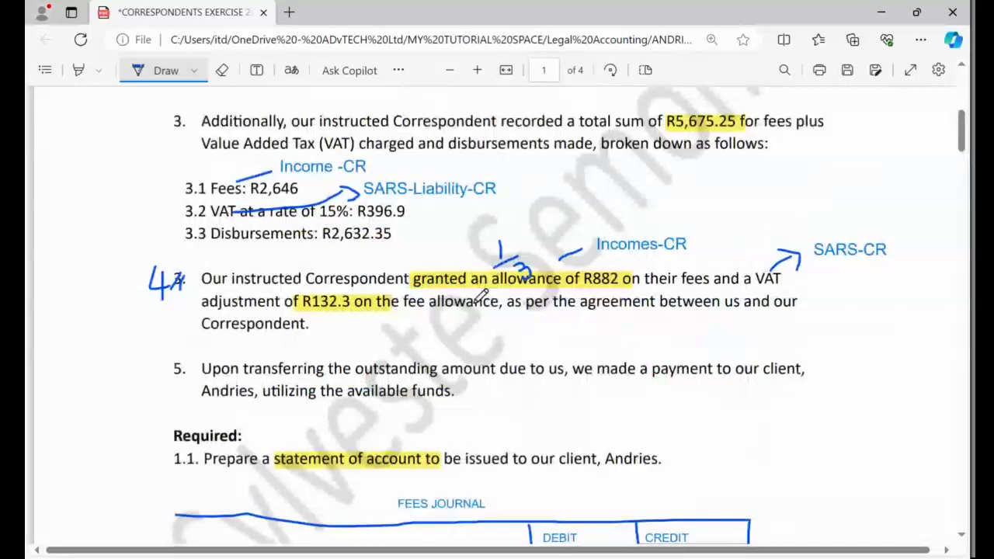
scroll(245, 86, down, 2)
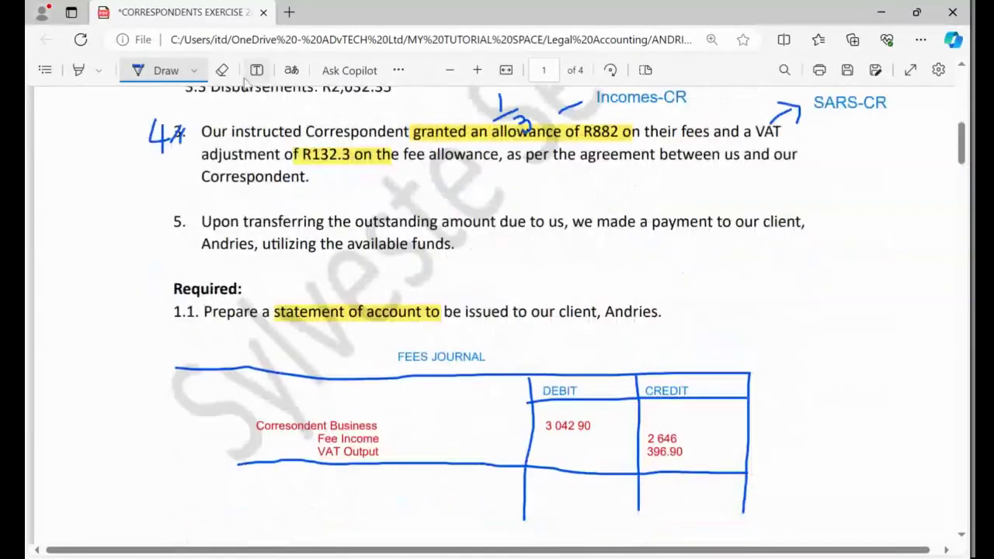
click(256, 70)
scroll(247, 311, down, 1)
click(247, 392)
text(Correspo)
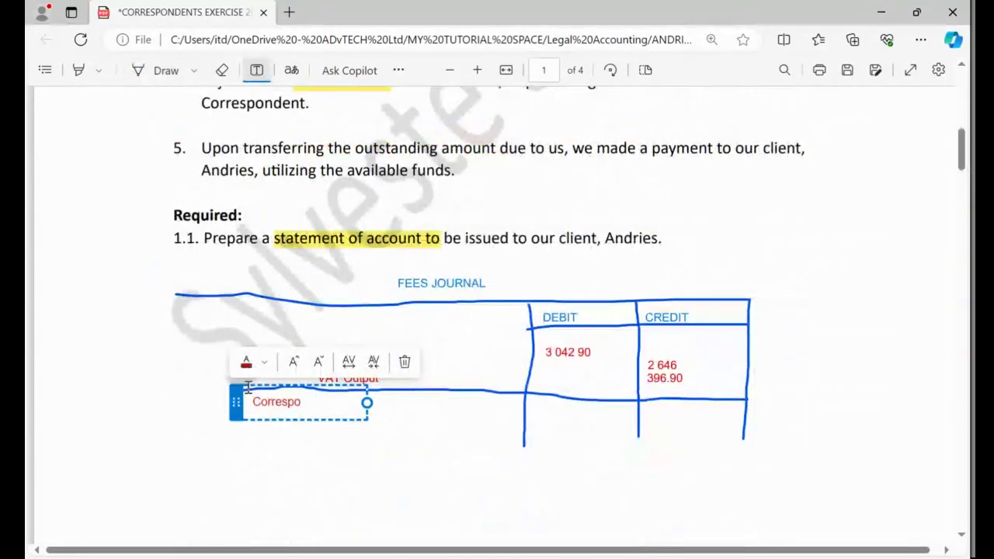
text(ndent Busi)
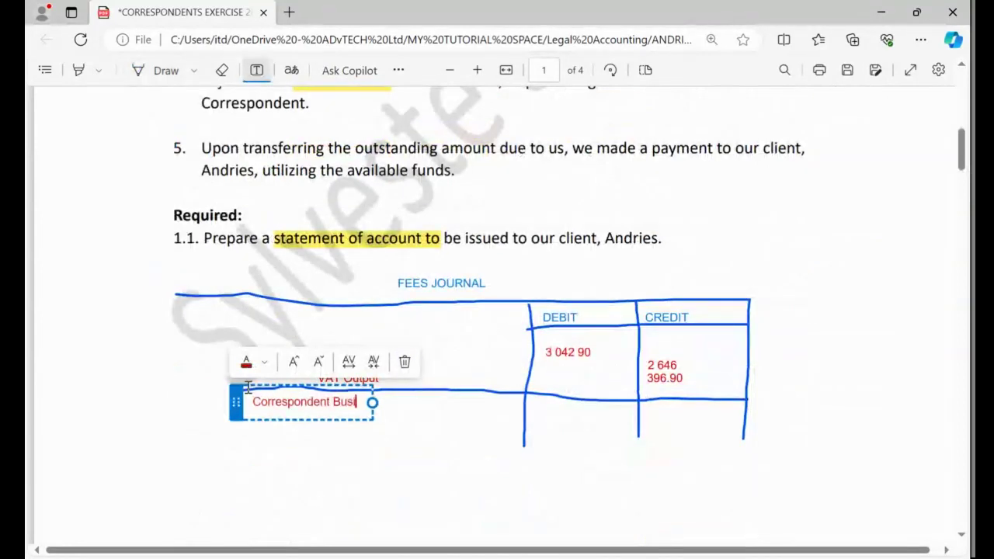
text(ness)
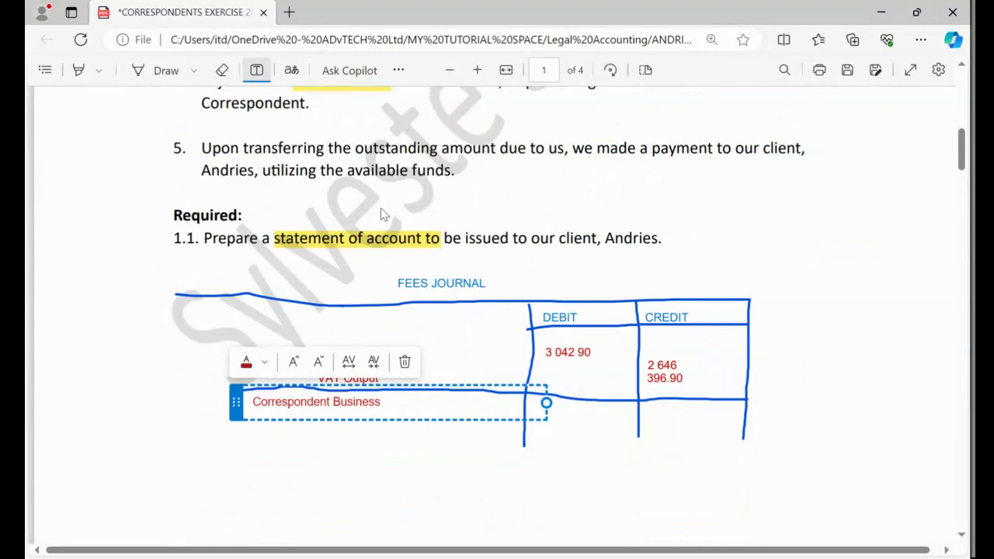
Enter 1 014.30 in the Debit column for the second Correspondent Business row and move the annotation slightly down, clear of the dividing line
scroll(381, 215, up, 2)
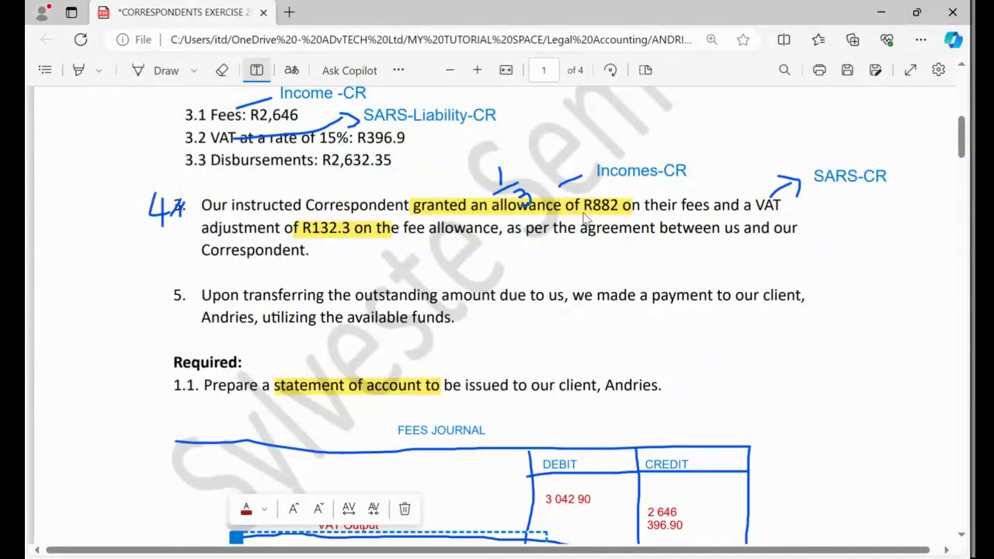
scroll(759, 366, down, 2)
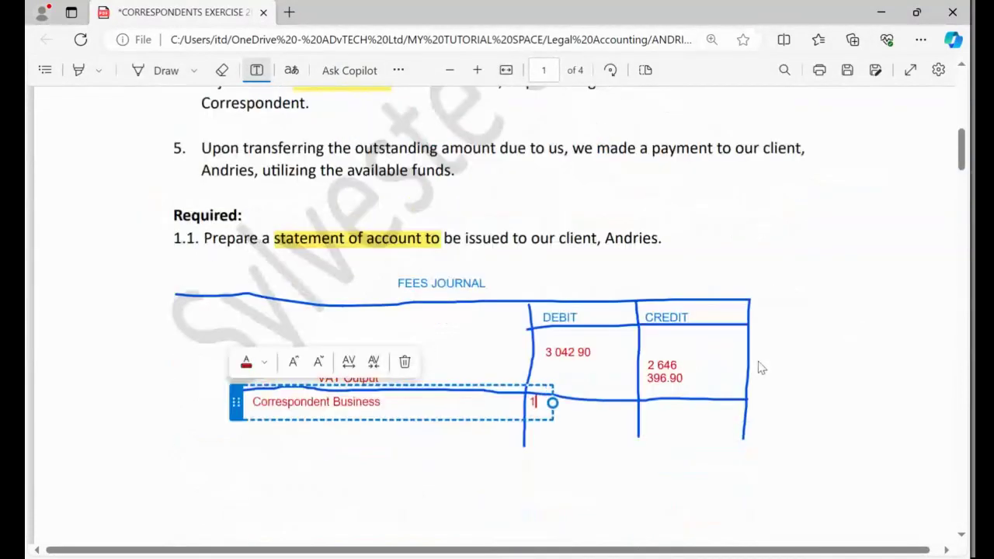
text(1 0)
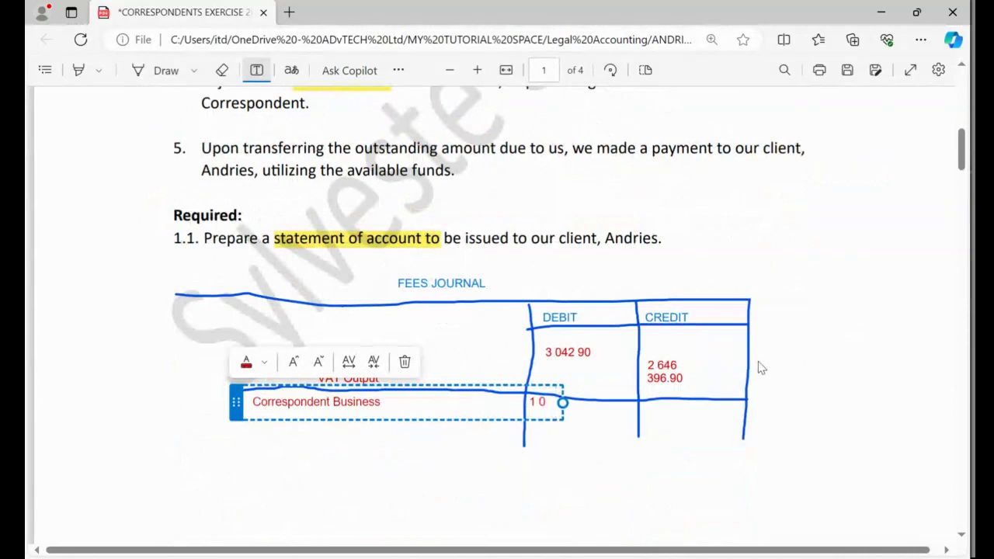
text(14)
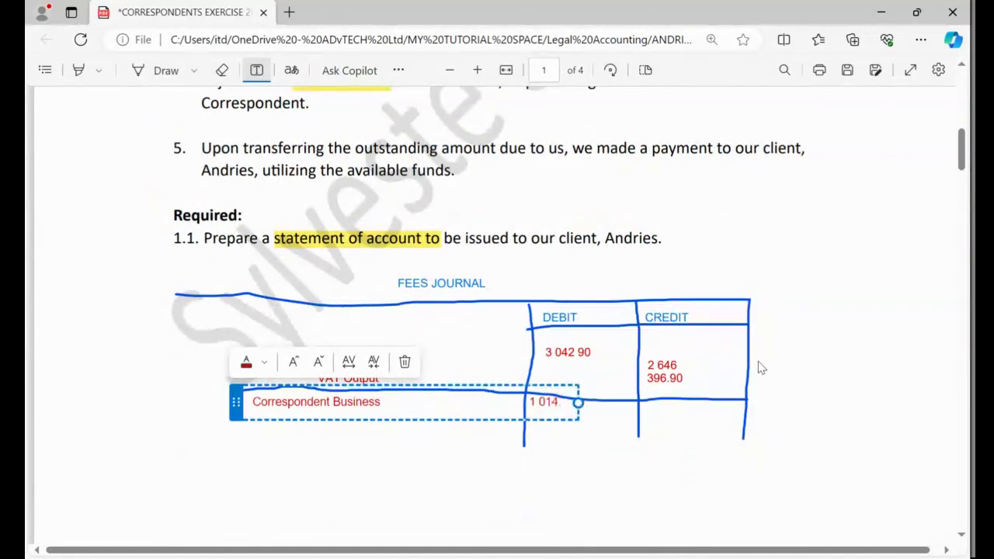
text(.30)
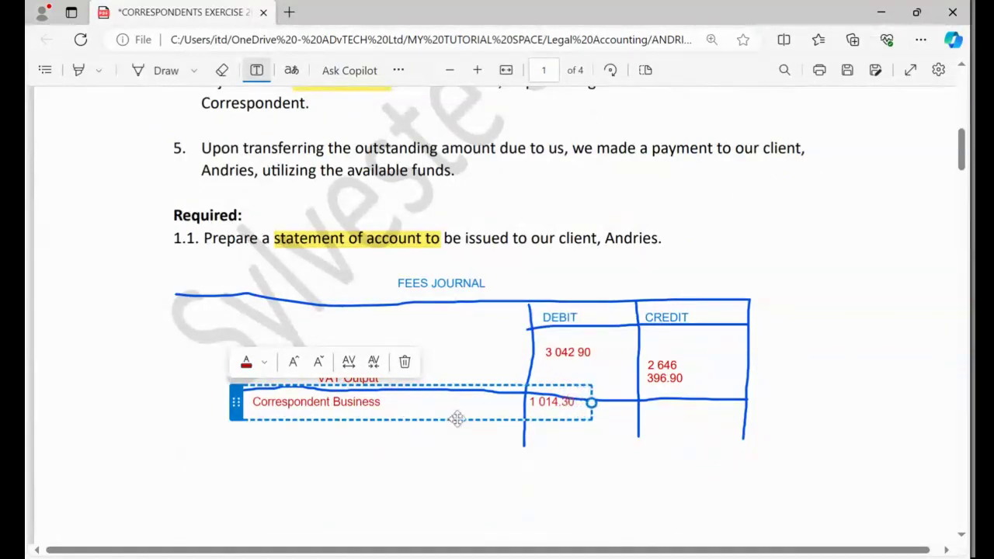
drag(457, 420, 453, 435)
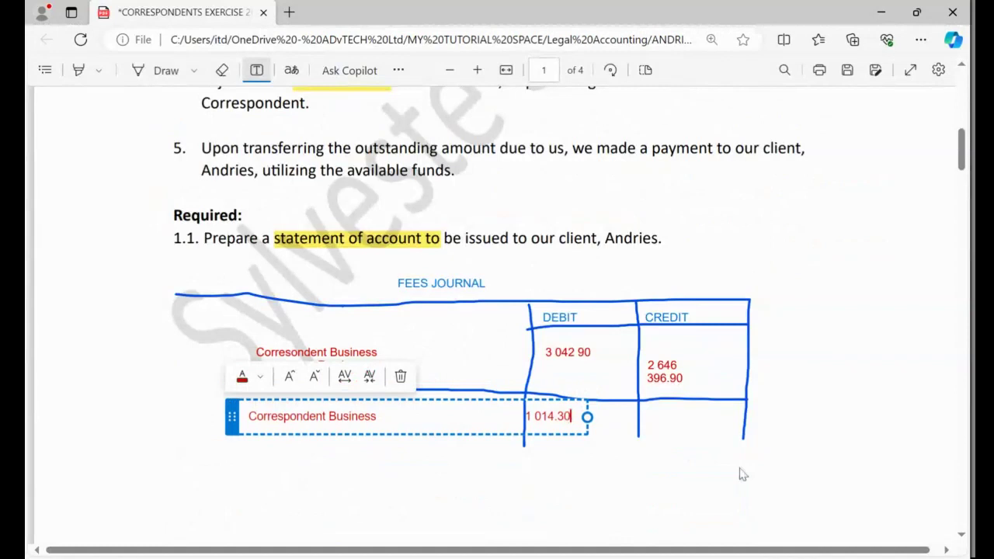
Add an indented "Fee Income" line beneath the second Correspondent Business row, with 882 in the Credit column
key(Return)
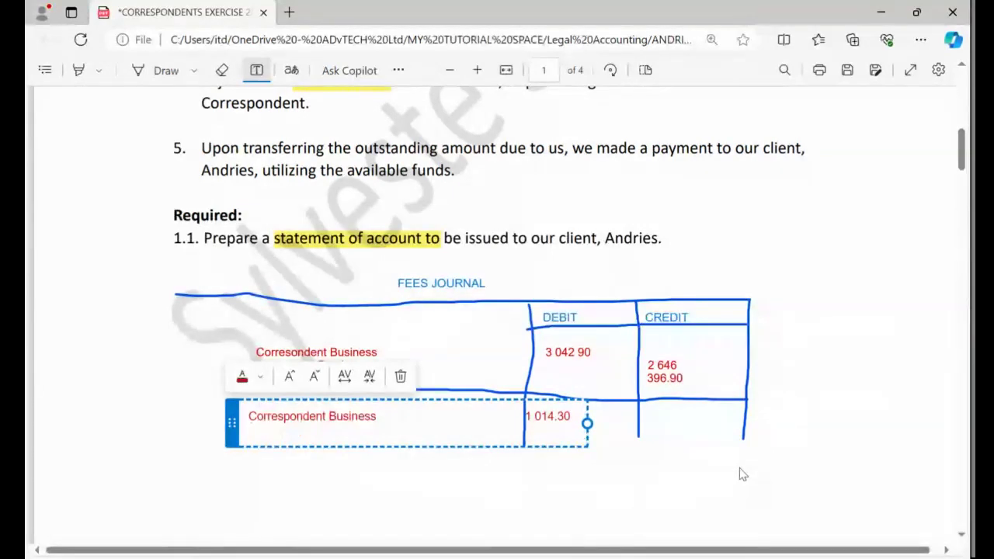
text(Fee Income)
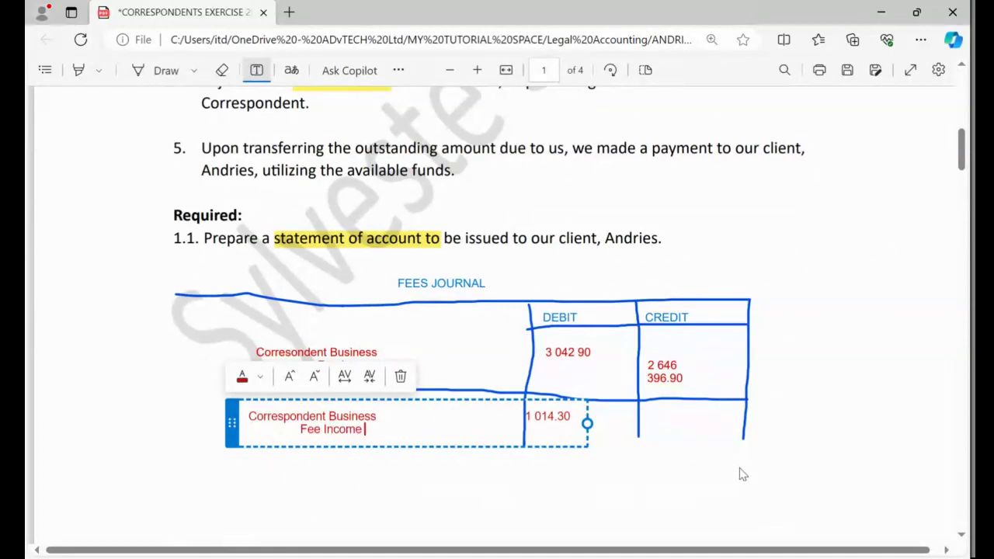
key(Tab)
key(Tab)
key(Tab)
key(Tab)
text(882)
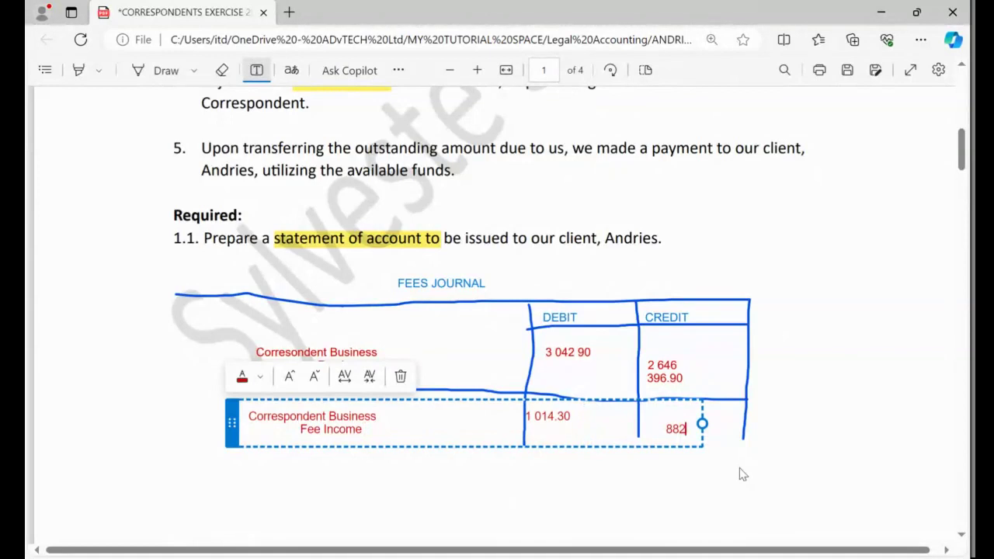
Add a "VAT Output" line beneath the second Fee Income row with 132.30 in the Credit column, and finish editing the annotation
key(Return)
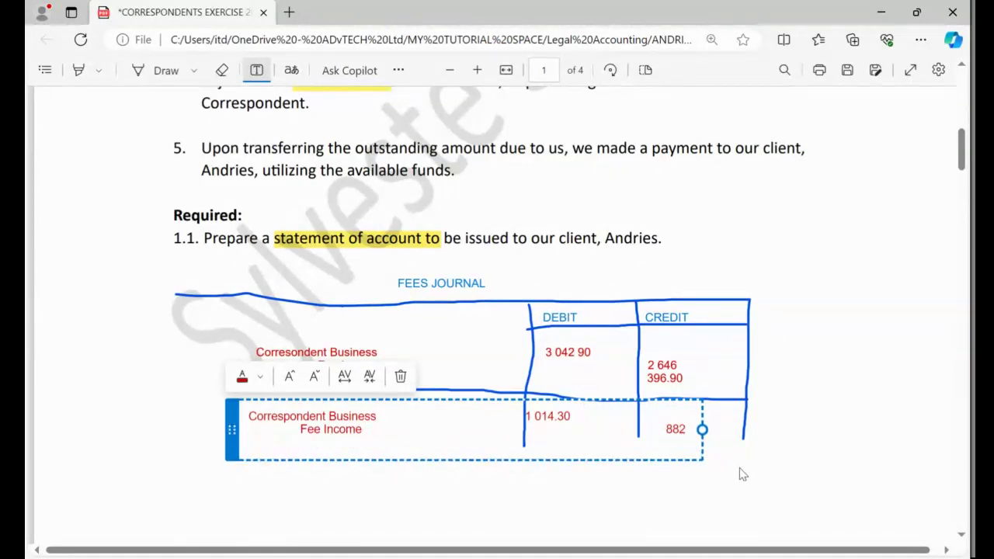
text(VAT Output)
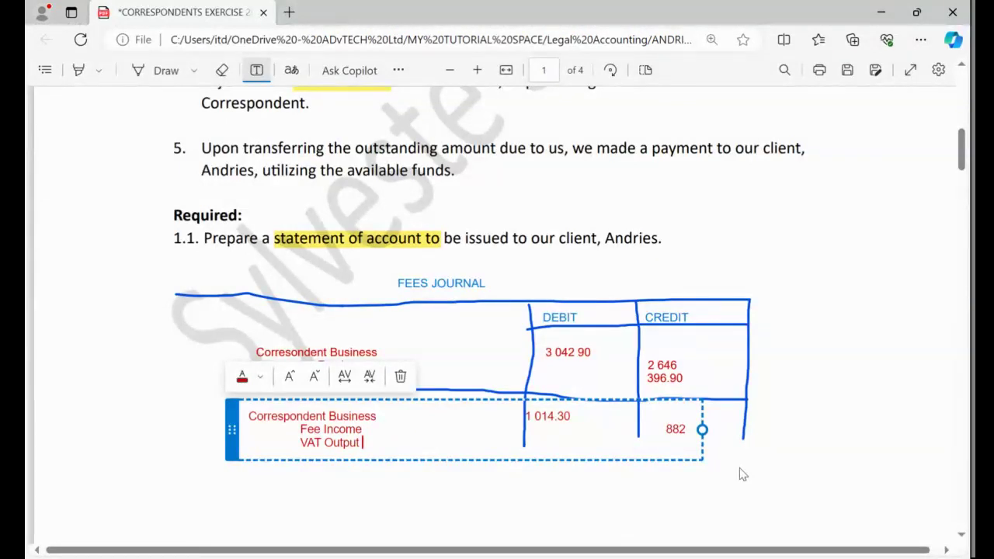
key(Tab)
key(Tab)
text(132.)
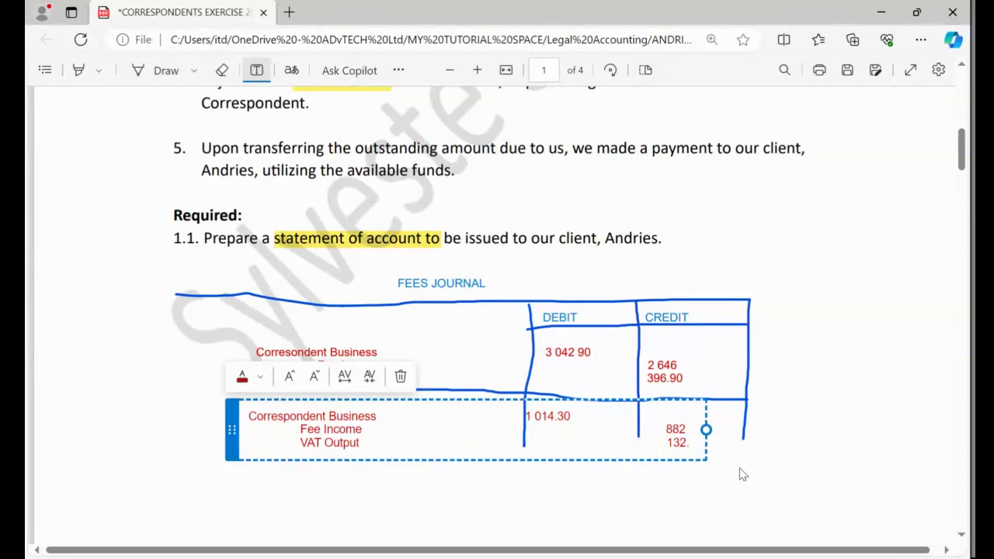
text(3)
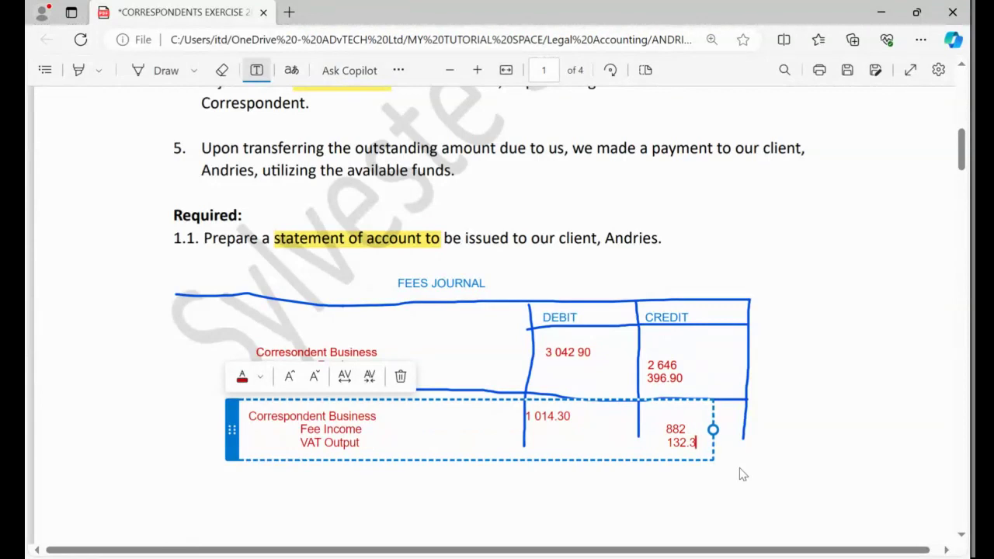
text(0)
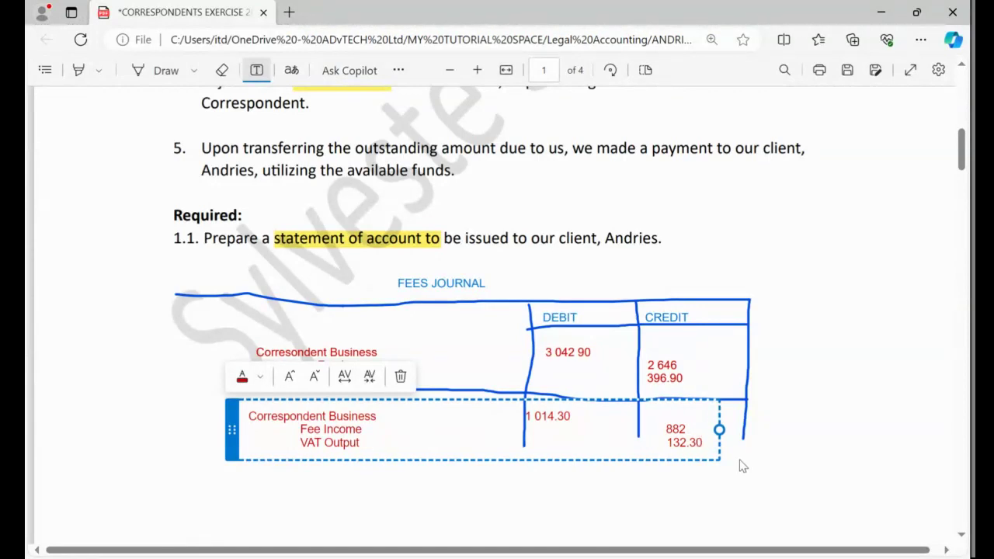
click(822, 371)
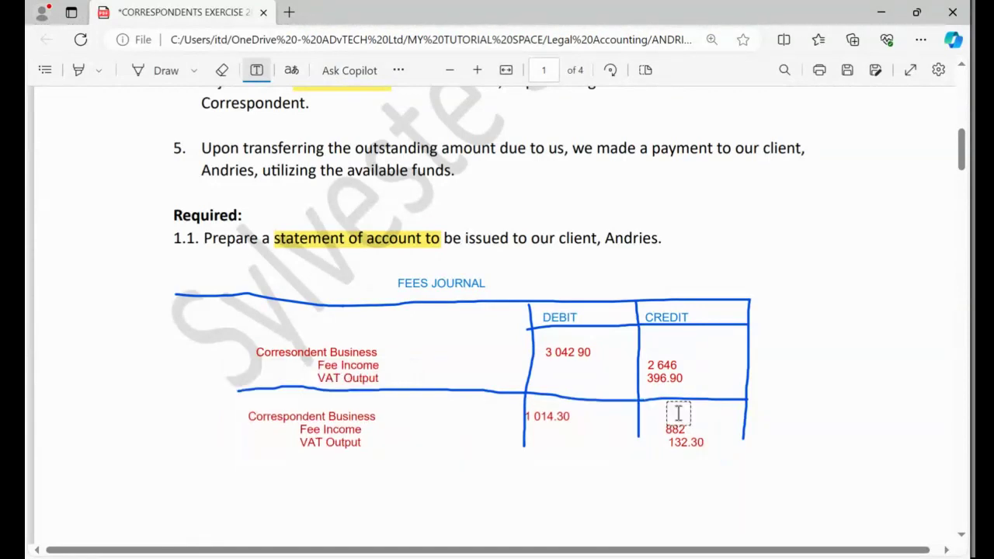
Draw a horizontal closing line beneath the second VAT Output row and extend the Debit and Credit column lines down to it
click(164, 75)
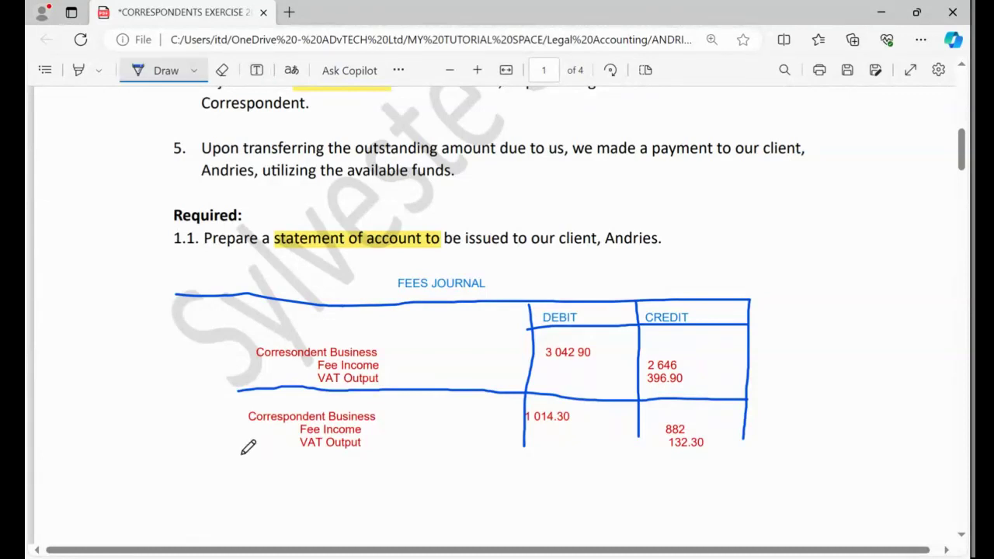
drag(231, 457, 769, 458)
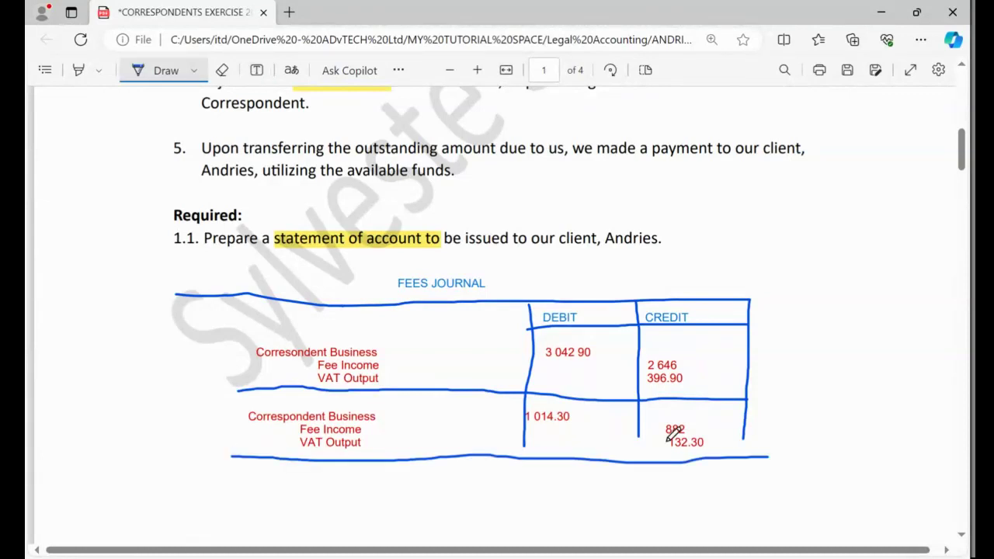
drag(639, 419, 639, 463)
drag(526, 444, 527, 458)
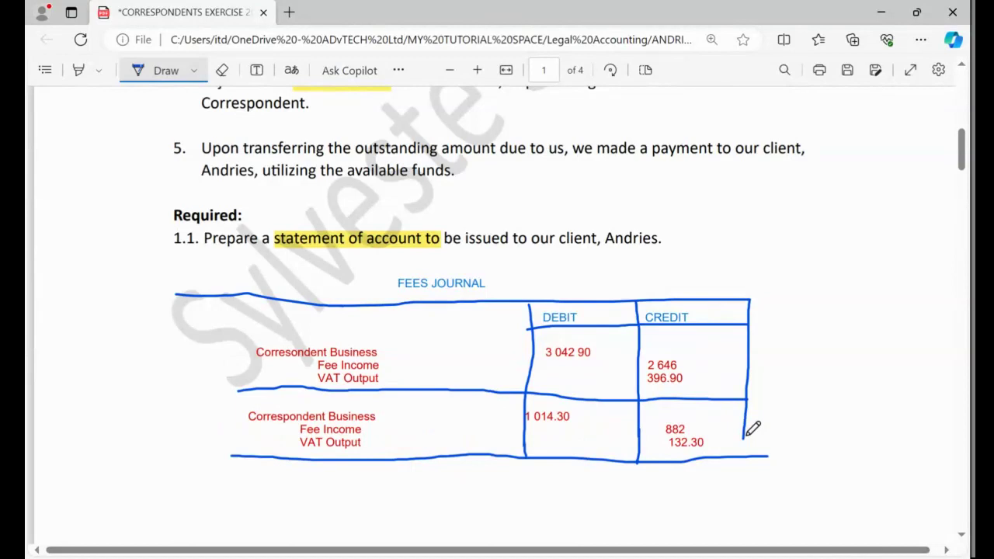
drag(744, 437, 743, 454)
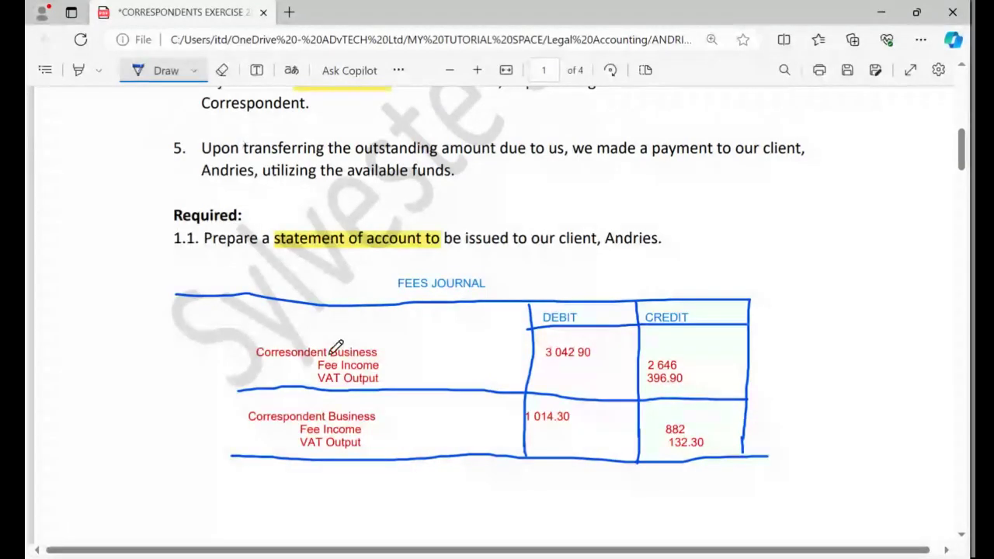